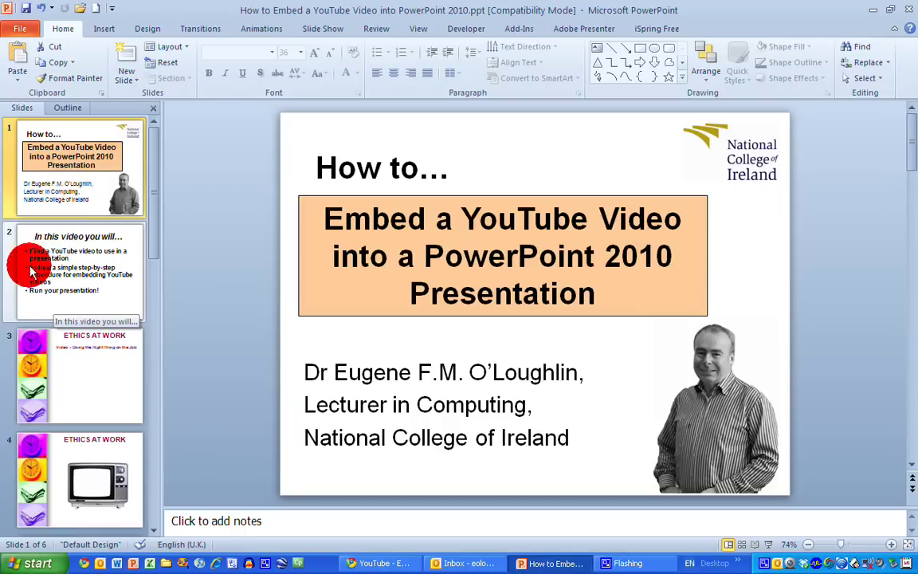
# Go to slide 2, the 'In this video you will…' overview of three goals
pyautogui.click(61, 271)
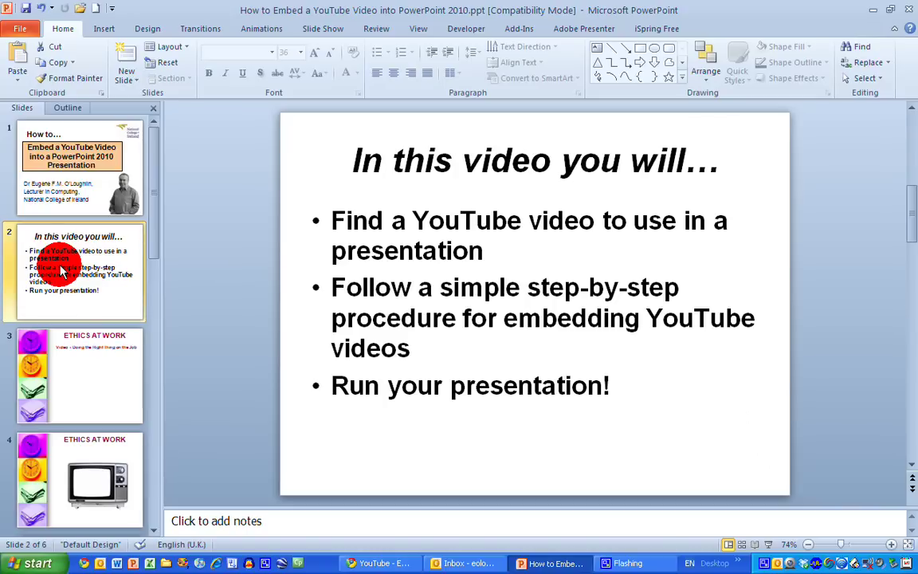
# Show slide 3, 'ETHICS AT WORK', then switch to the browser with the YouTube video
pyautogui.click(92, 388)
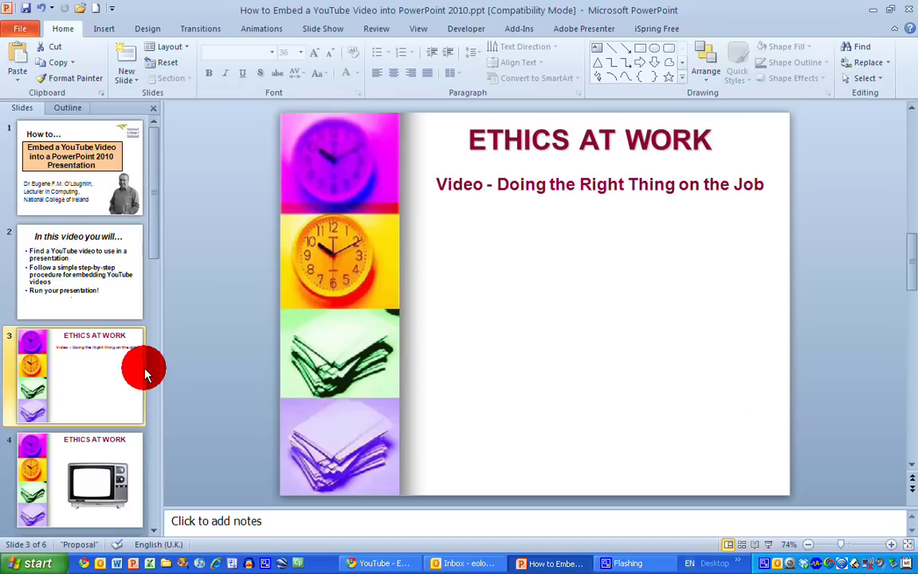
pyautogui.hotkey('alt', 'Tab')
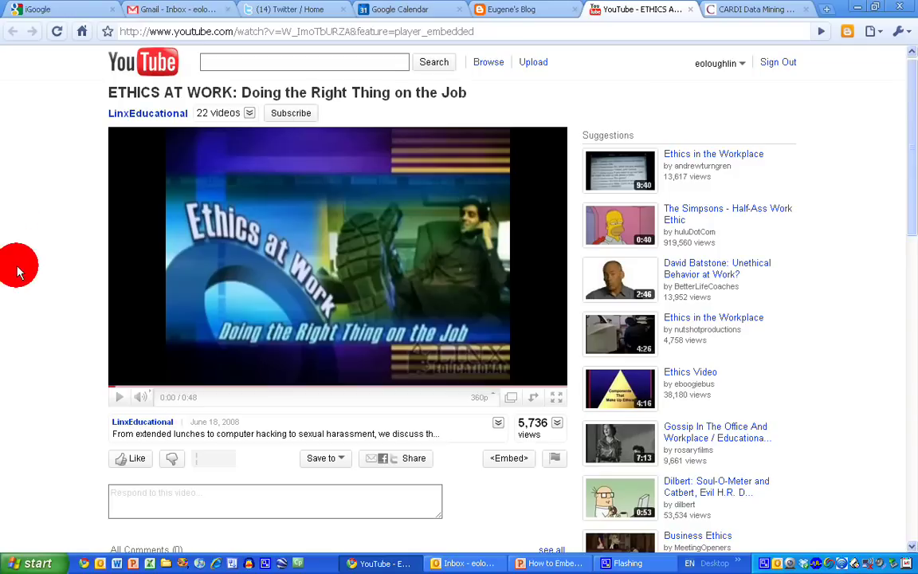
# Copy the YouTube video's embed code and switch back to the presentation
pyautogui.click(514, 461)
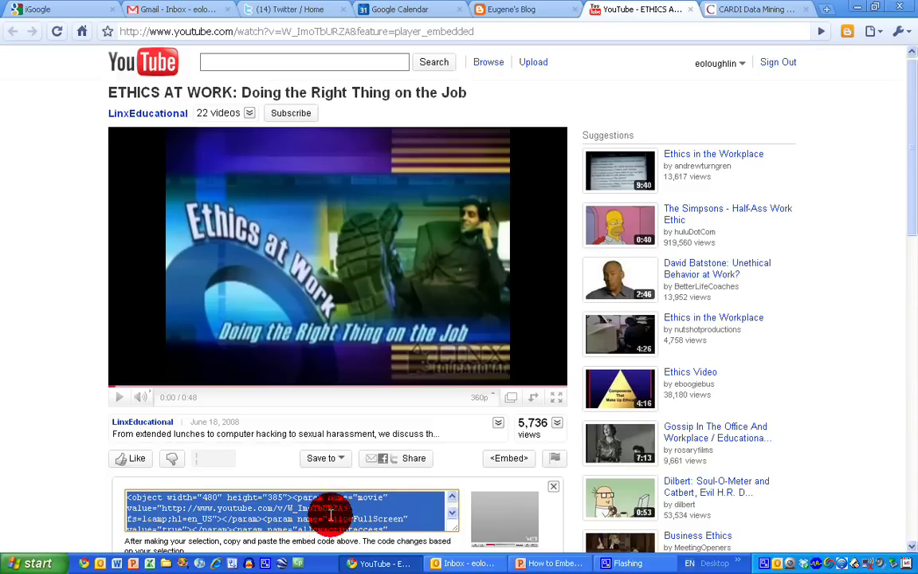
pyautogui.rightClick(398, 510)
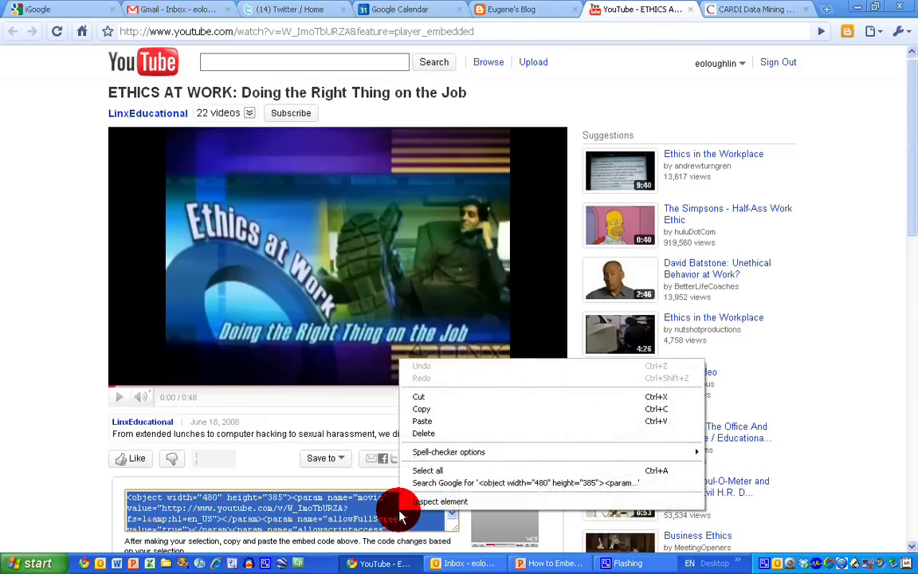
pyautogui.click(448, 410)
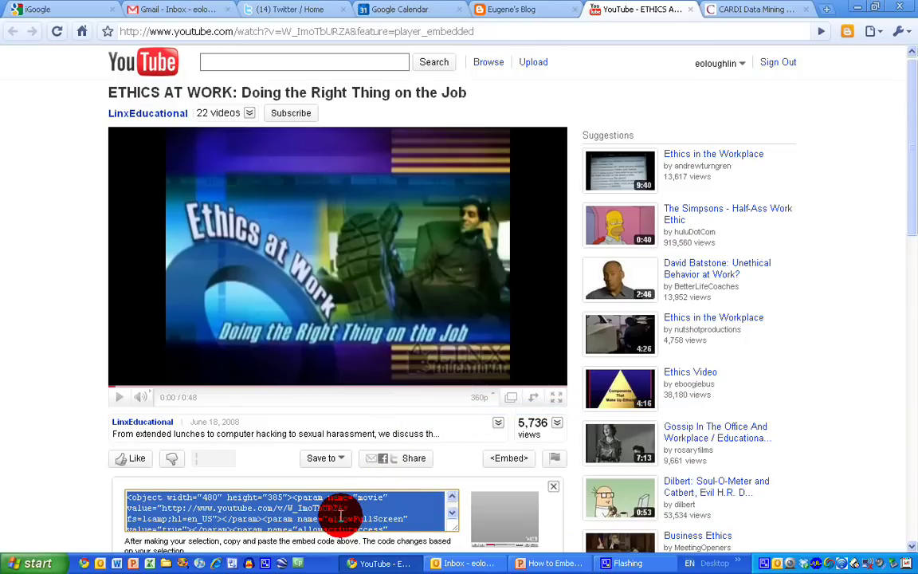
pyautogui.hotkey('alt', 'Tab')
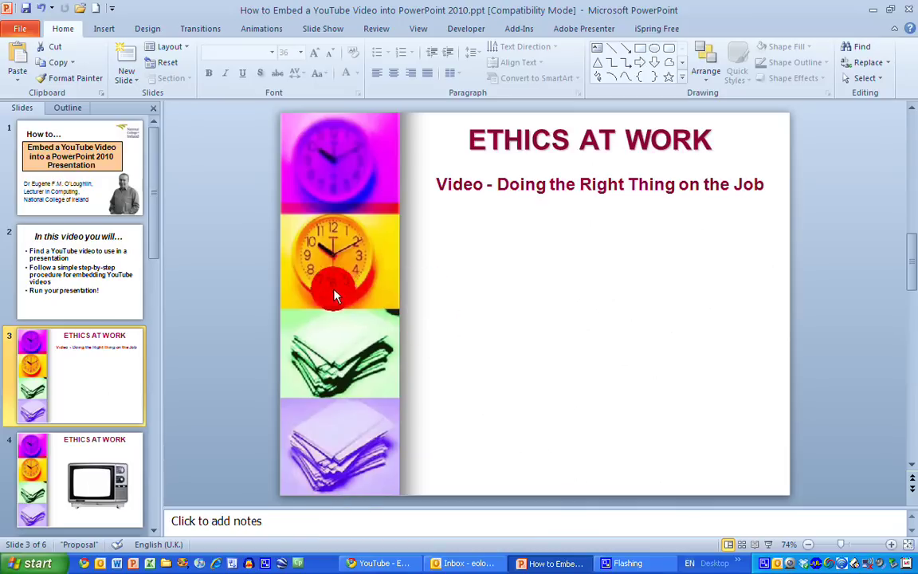
# Bring up the Insert Video From Web Site dialog from Insert > Video
pyautogui.click(107, 32)
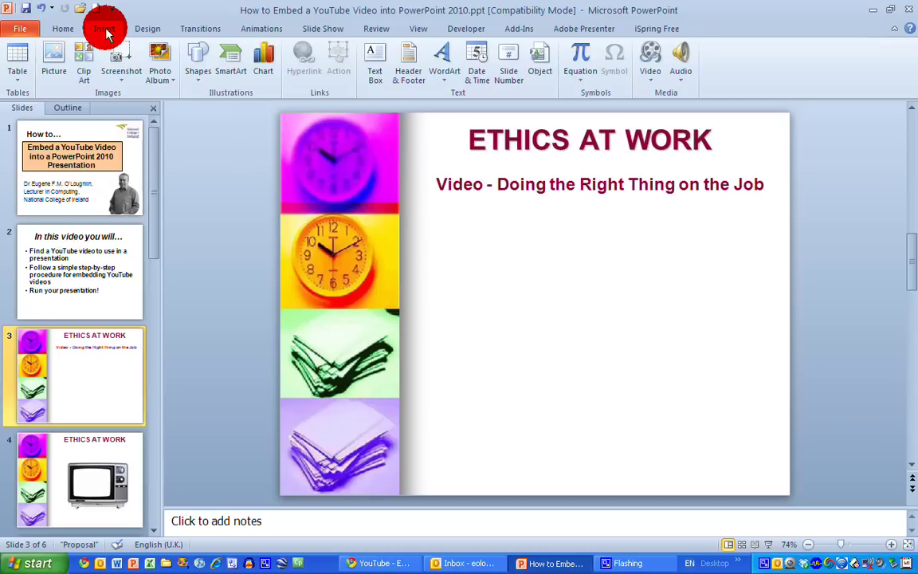
pyautogui.click(654, 83)
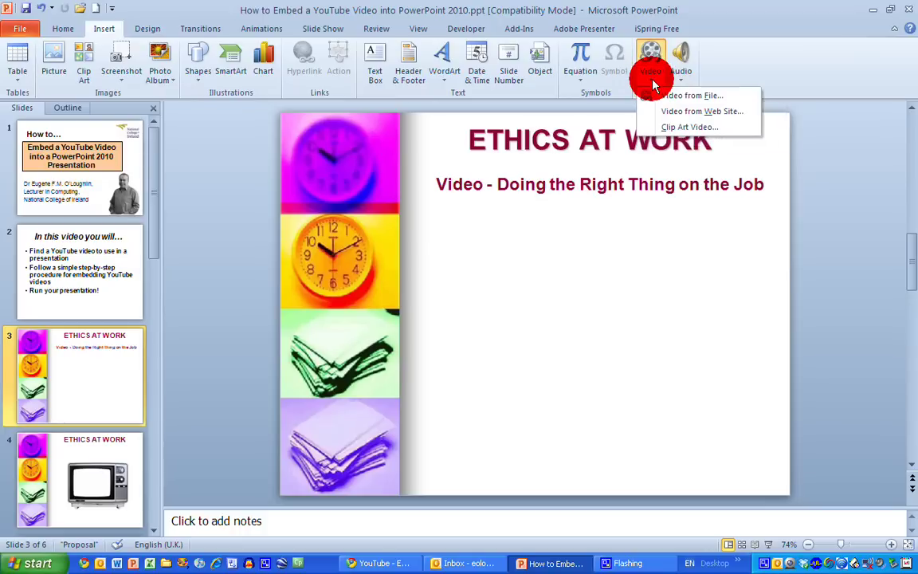
pyautogui.click(747, 115)
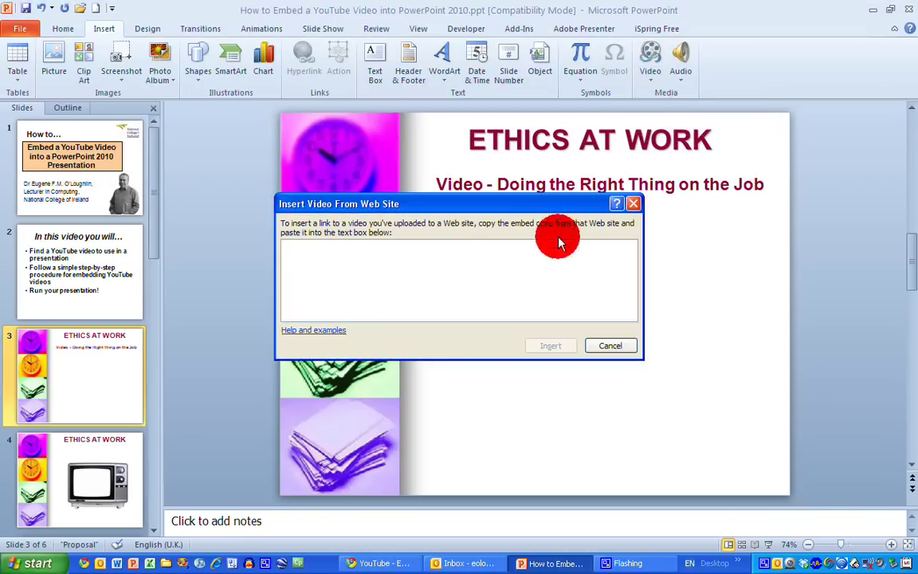
# Paste the copied YouTube embed code into the dialog and insert the video onto slide 3
pyautogui.rightClick(475, 273)
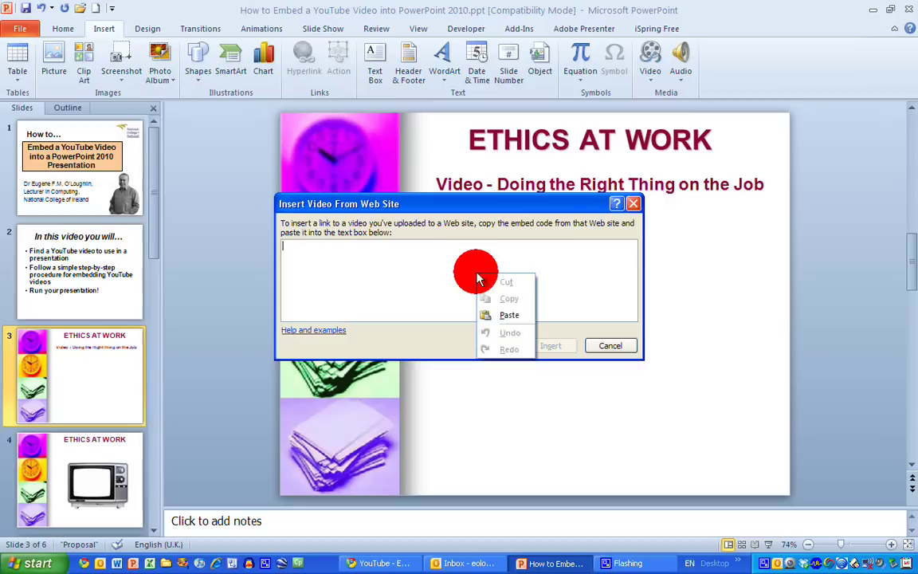
pyautogui.click(518, 317)
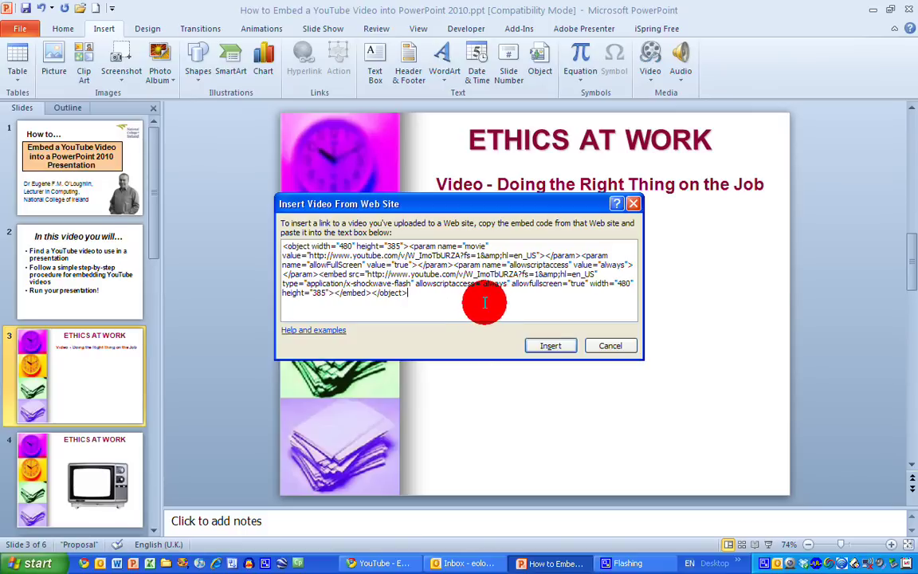
pyautogui.click(552, 346)
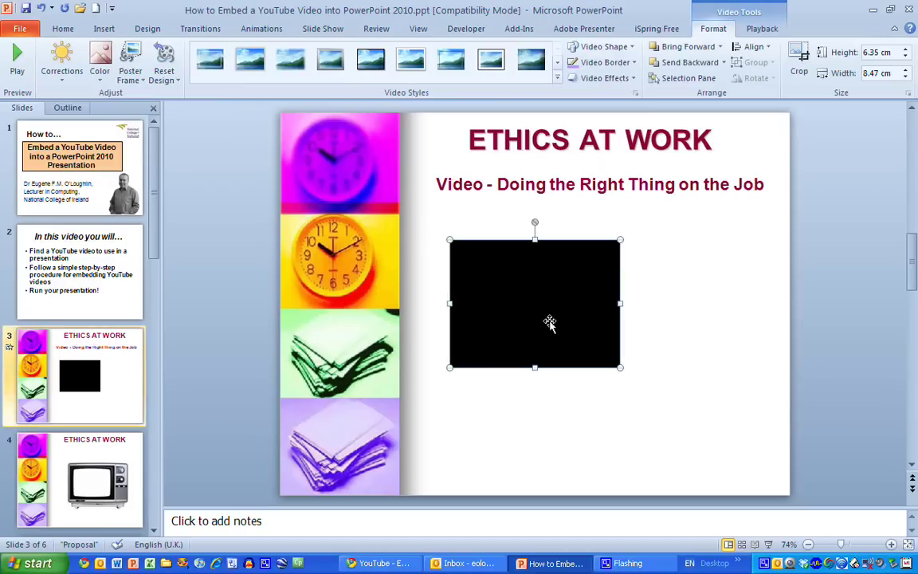
# Move the video up, enlarge it to 13.6 × 10.2 cm, and start the slide show
pyautogui.moveTo(557, 321); pyautogui.dragTo(573, 303)
pyautogui.moveTo(636, 354); pyautogui.dragTo(740, 408)
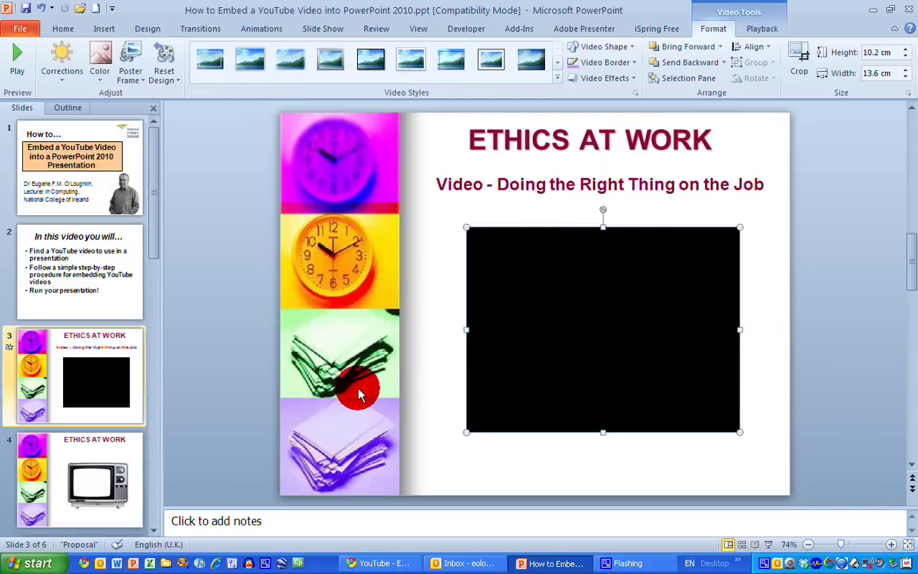
pyautogui.click(769, 550)
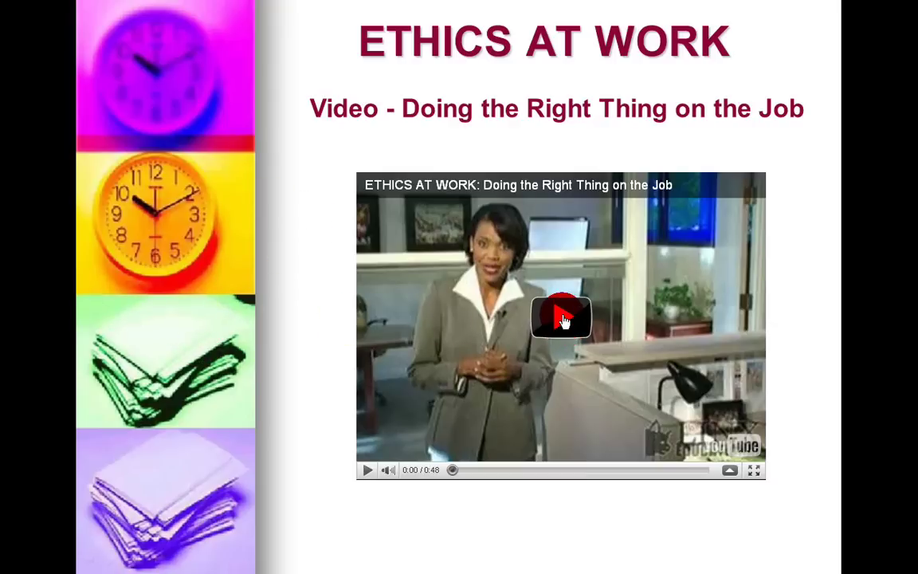
# Play the embedded video to 0:04, pause it, advance to slide 4, and end the show
pyautogui.click(564, 320)
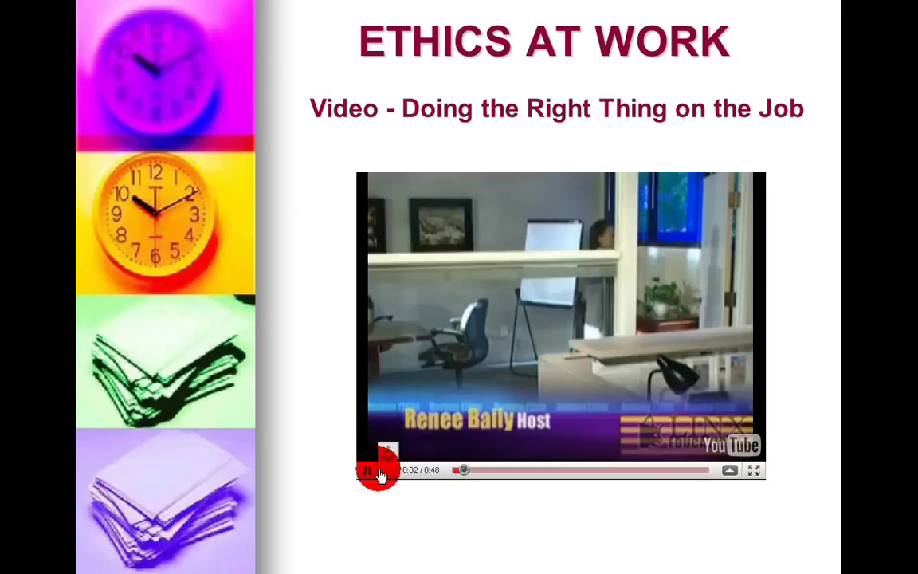
pyautogui.click(368, 472)
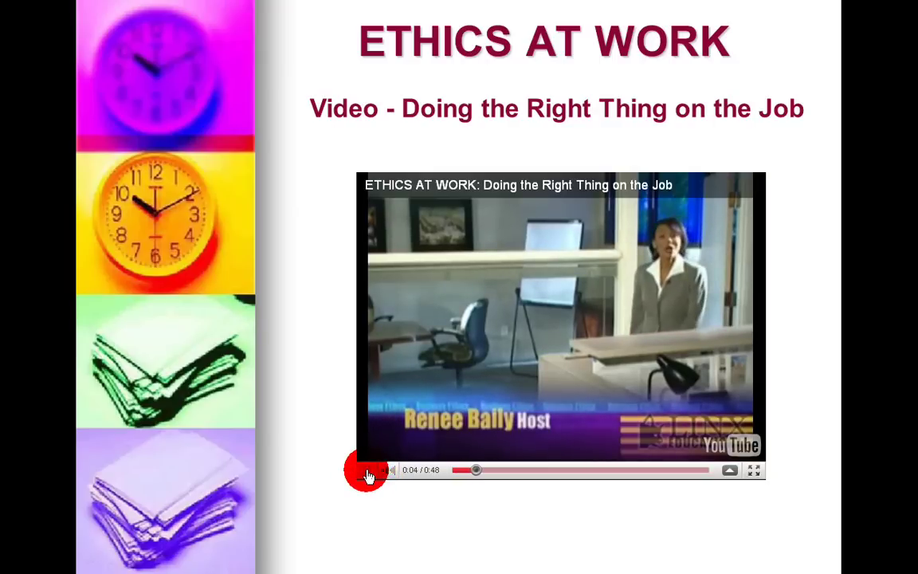
pyautogui.click(178, 354)
pyautogui.press('Escape')
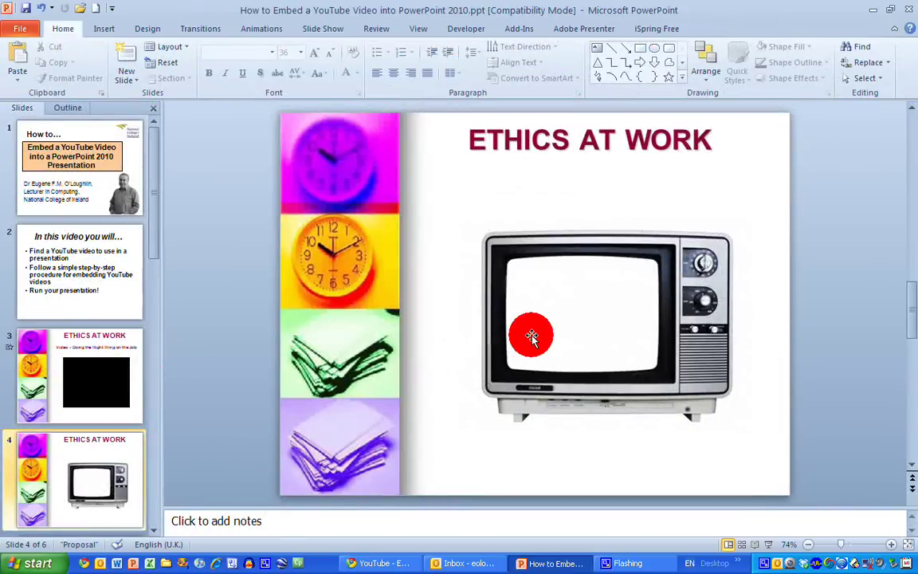
# On the TV slide, paste the YouTube embed code into the Insert Video From Web Site dialog
pyautogui.moveTo(586, 306); pyautogui.dragTo(583, 295)
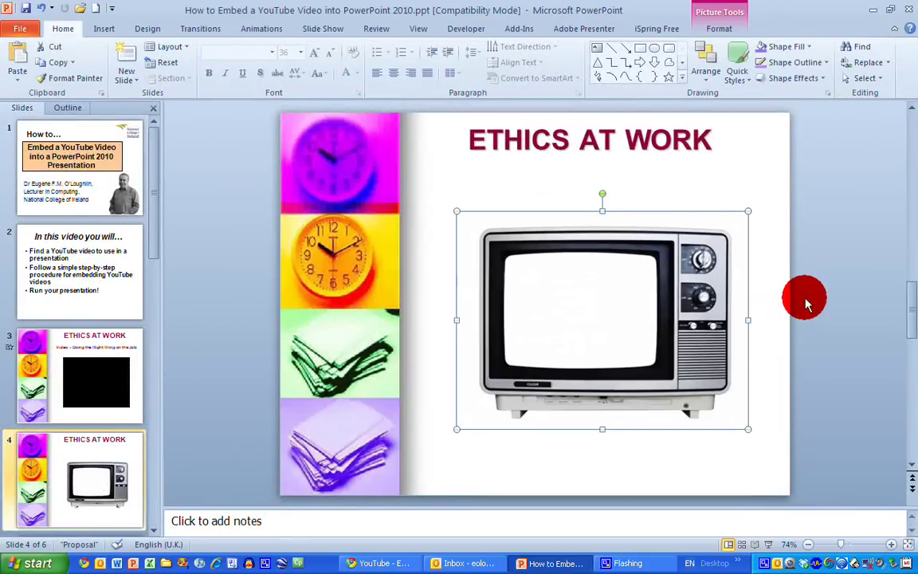
pyautogui.click(774, 301)
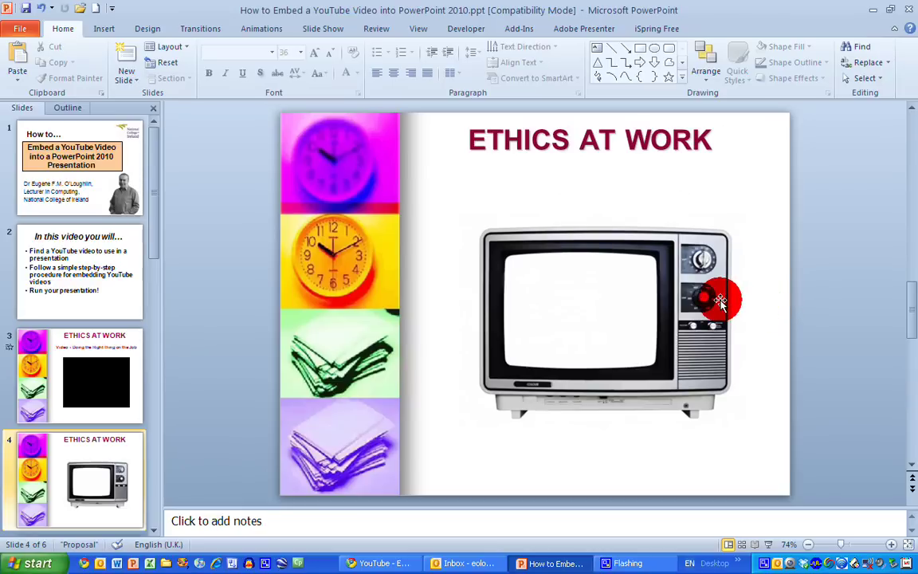
pyautogui.click(106, 30)
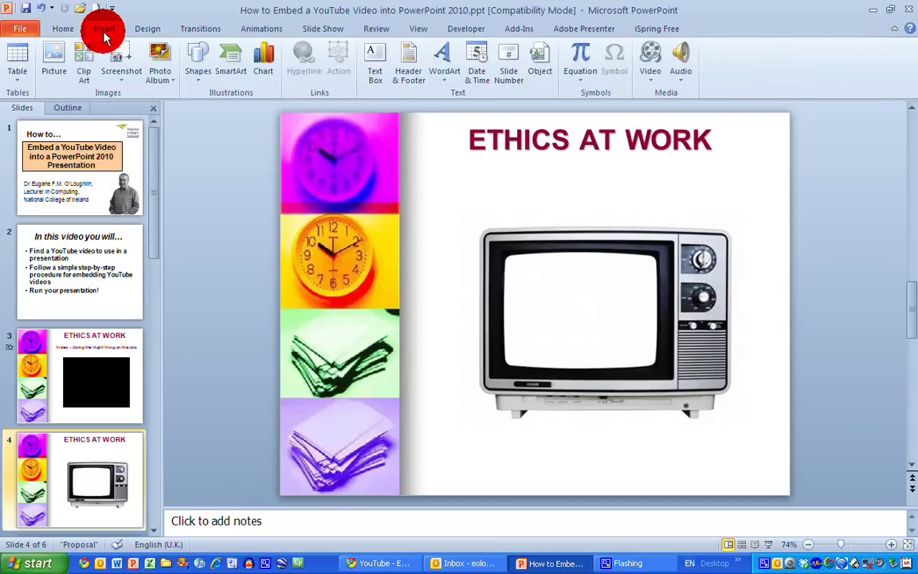
pyautogui.click(651, 79)
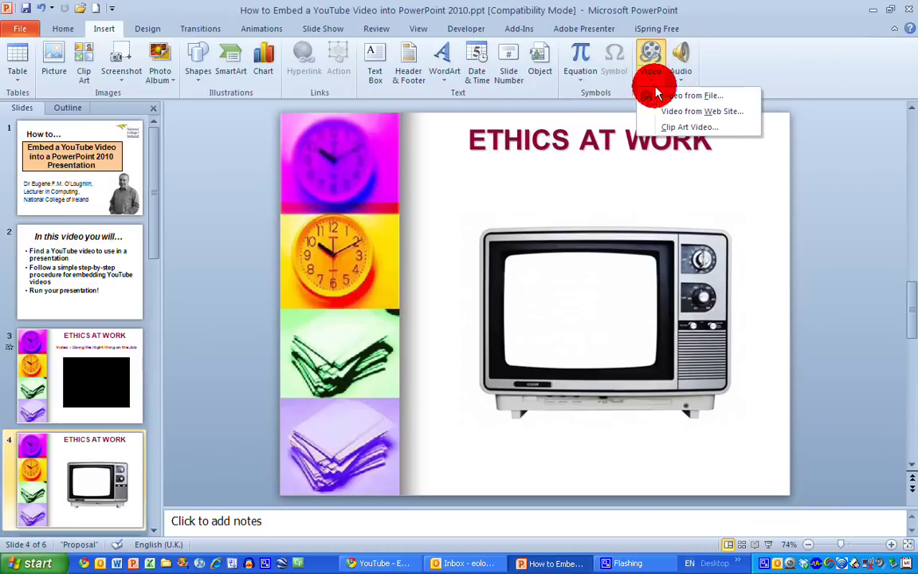
pyautogui.click(731, 114)
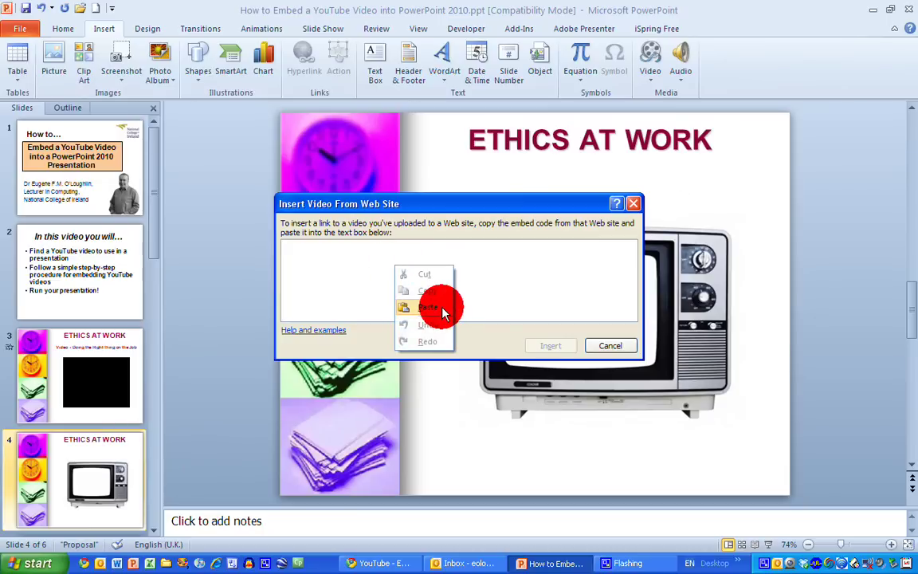
pyautogui.click(442, 309)
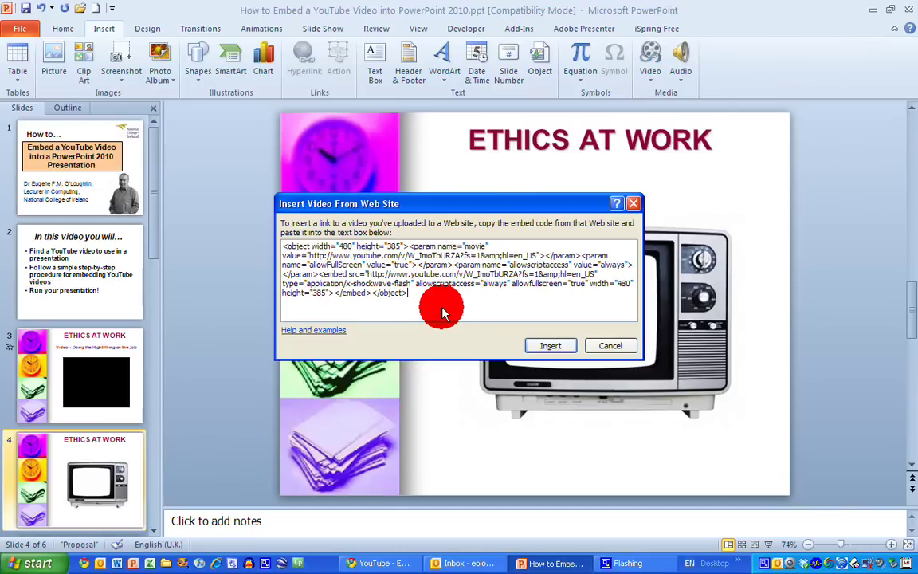
# Insert the video, move it onto the TV screen, and shrink it to 6.07 × 4.55 cm
pyautogui.click(555, 346)
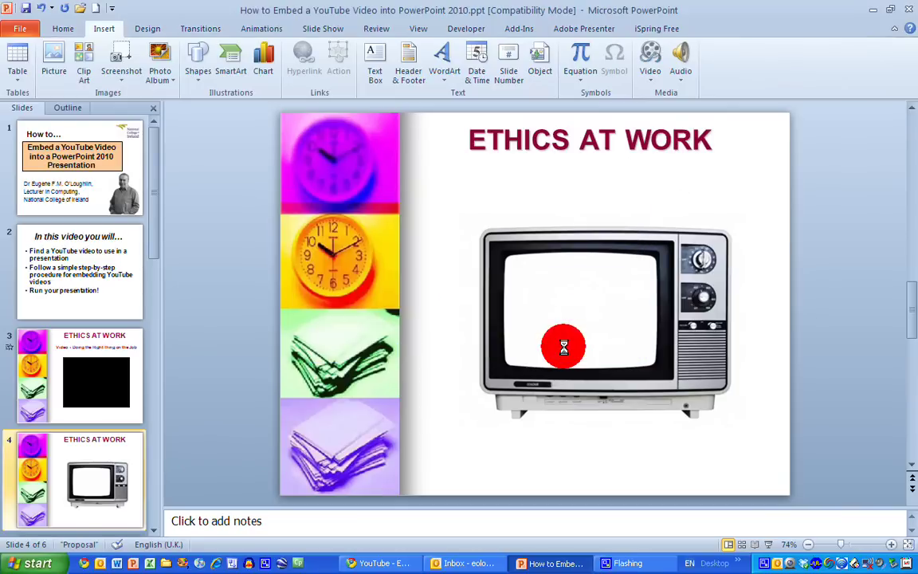
pyautogui.moveTo(543, 302); pyautogui.dragTo(638, 348)
pyautogui.click(687, 385)
pyautogui.moveTo(610, 312); pyautogui.dragTo(617, 318)
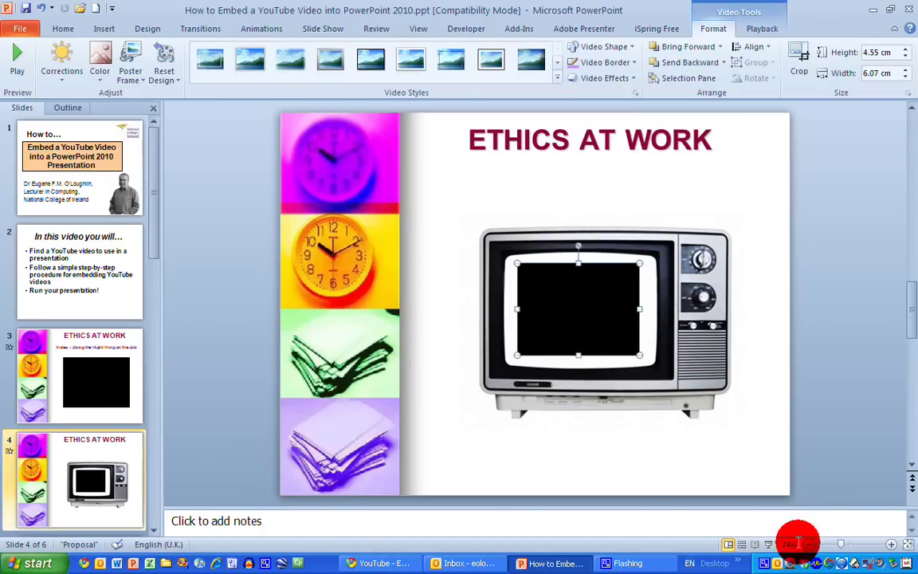